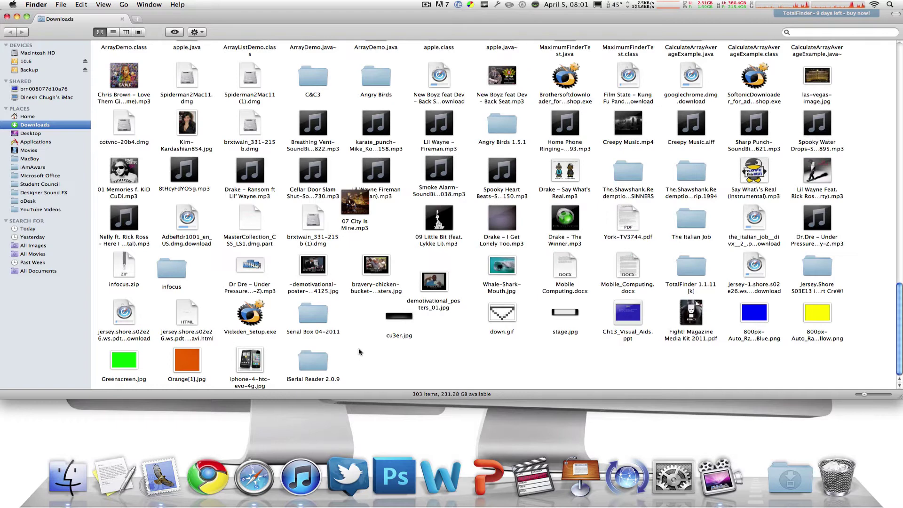
Step: Add extra Downloads tabs, then close them all, leaving a single Downloads tab before switching to Safari
key(super+t)
key(super+t)
key(super+t)
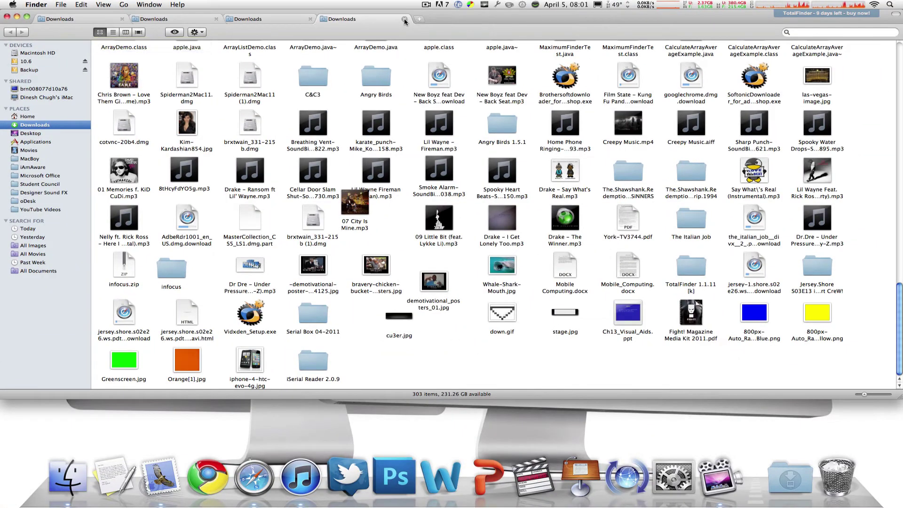
click(404, 20)
key(super+w)
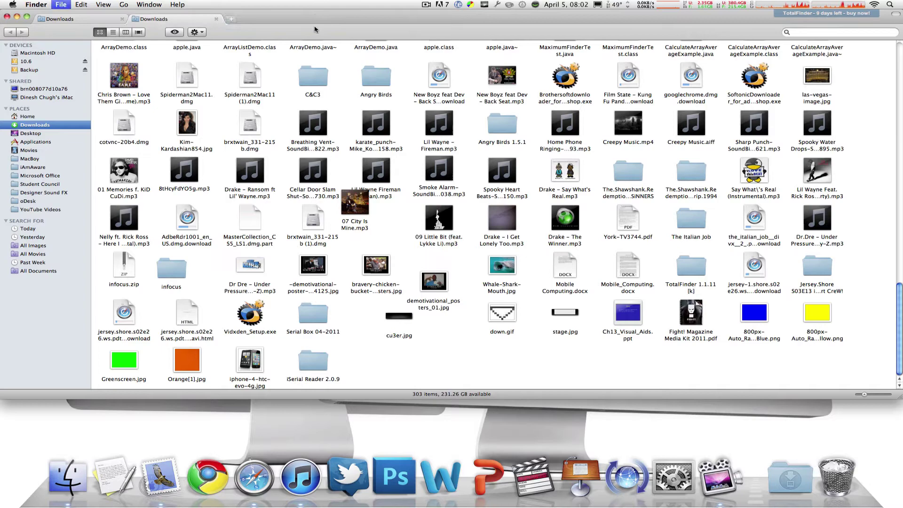
key(super+w)
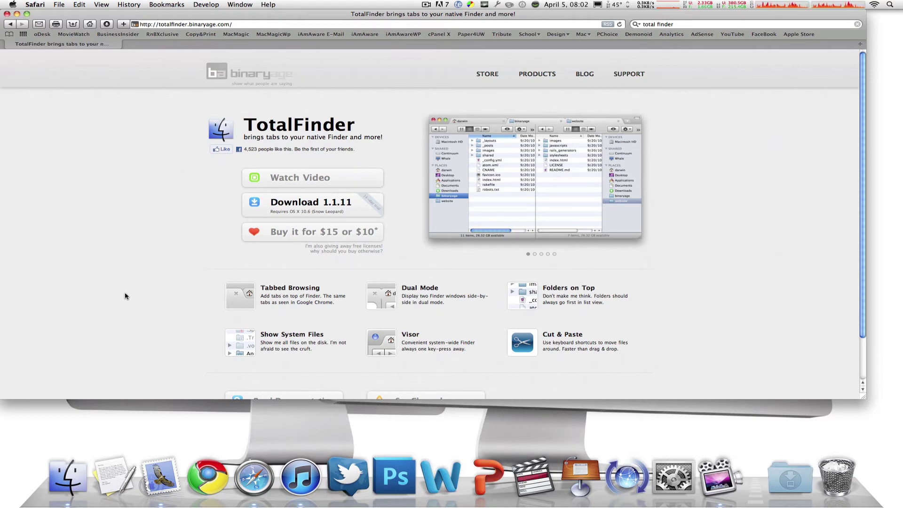
mouse_move(292, 341)
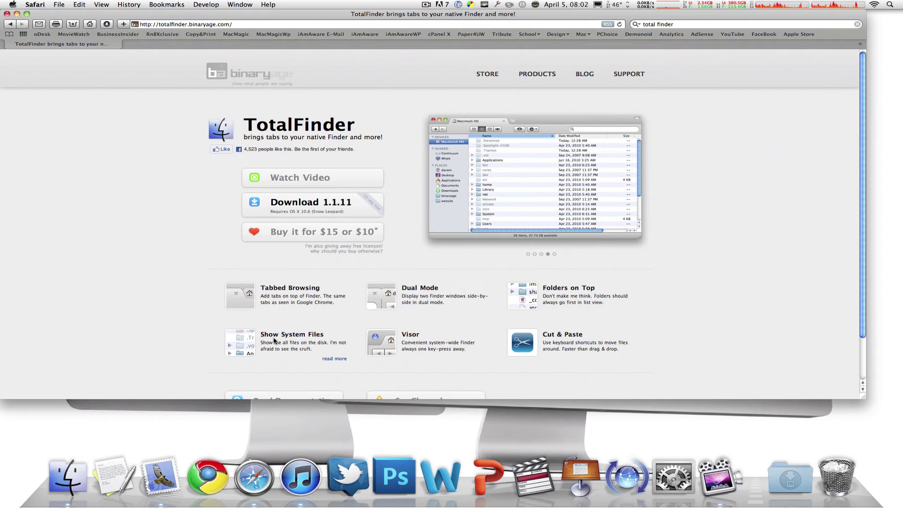
scroll(169, 284, down, 3)
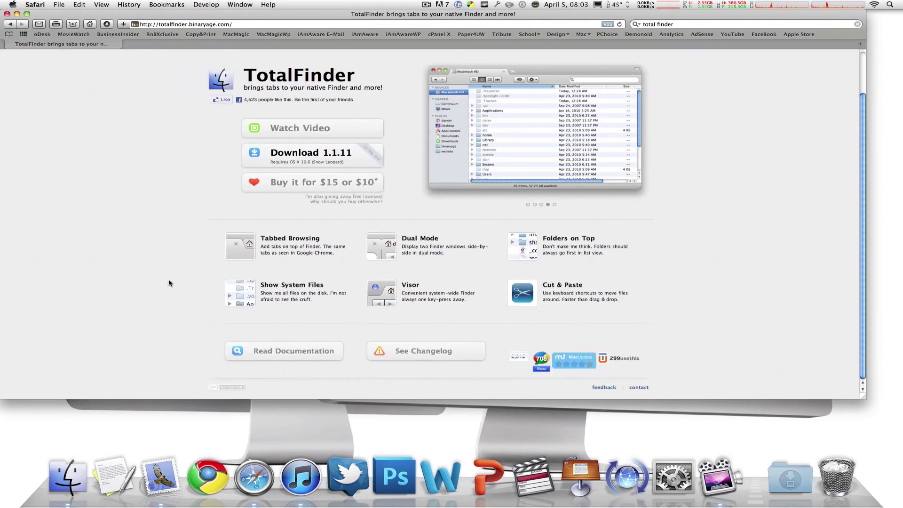
scroll(170, 284, up, 3)
click(68, 478)
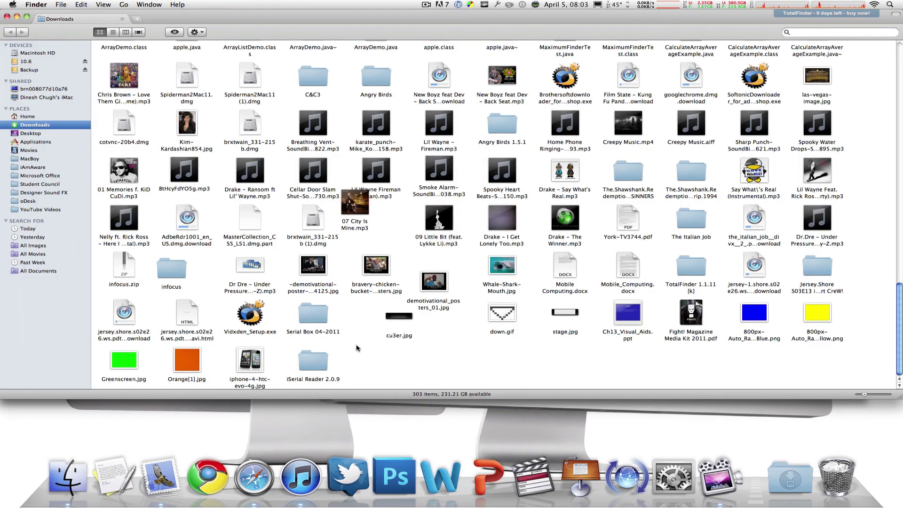
key(super+w)
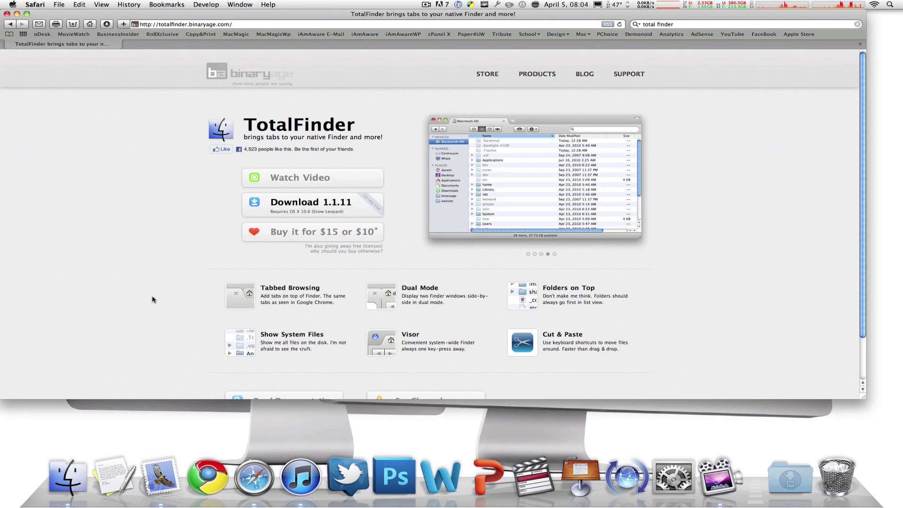